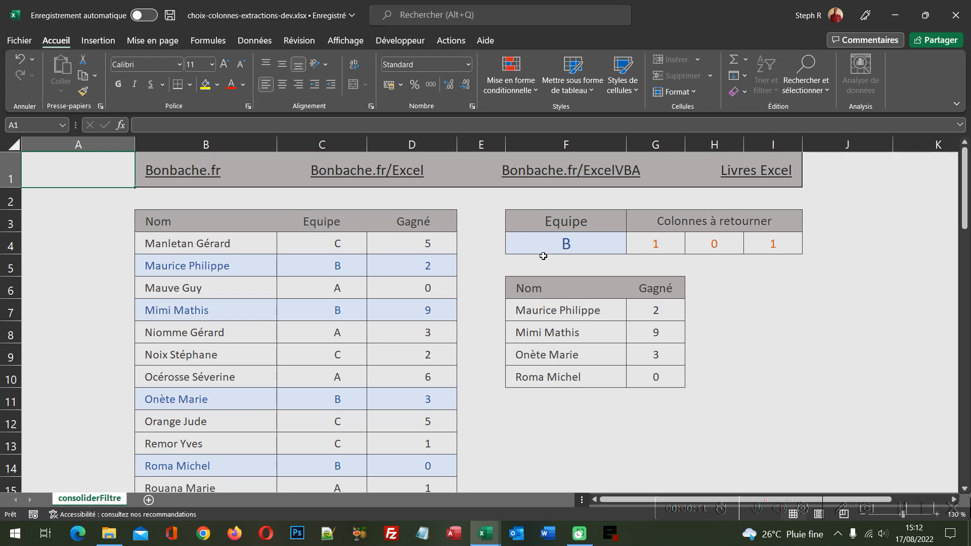
Choose team C in the Equipe selector in cell F4 to try the finished extraction.
{"action": "left_click", "coordinate": [596, 246]}
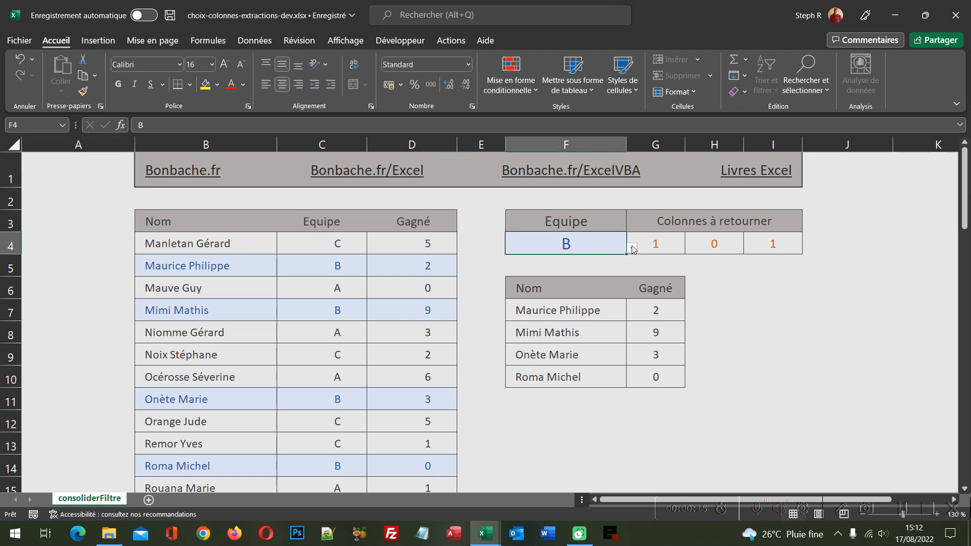
{"action": "left_click", "coordinate": [633, 249]}
{"action": "left_click", "coordinate": [590, 280]}
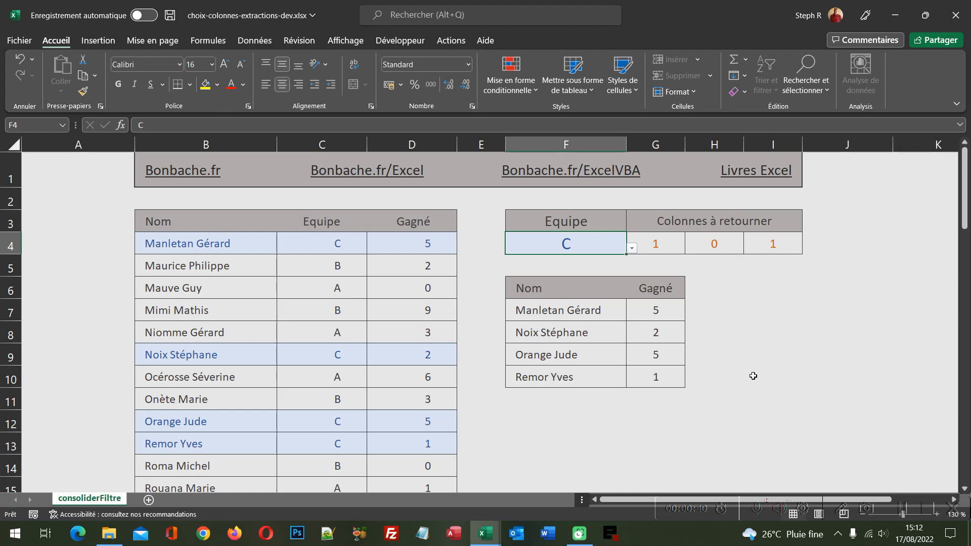
Switch from the finished workbook to choix-colonnes-extractions.xlsx and inspect the team choices in F4 and the column flags in G4:I4.
{"action": "left_click", "coordinate": [955, 15]}
{"action": "left_click", "coordinate": [418, 284]}
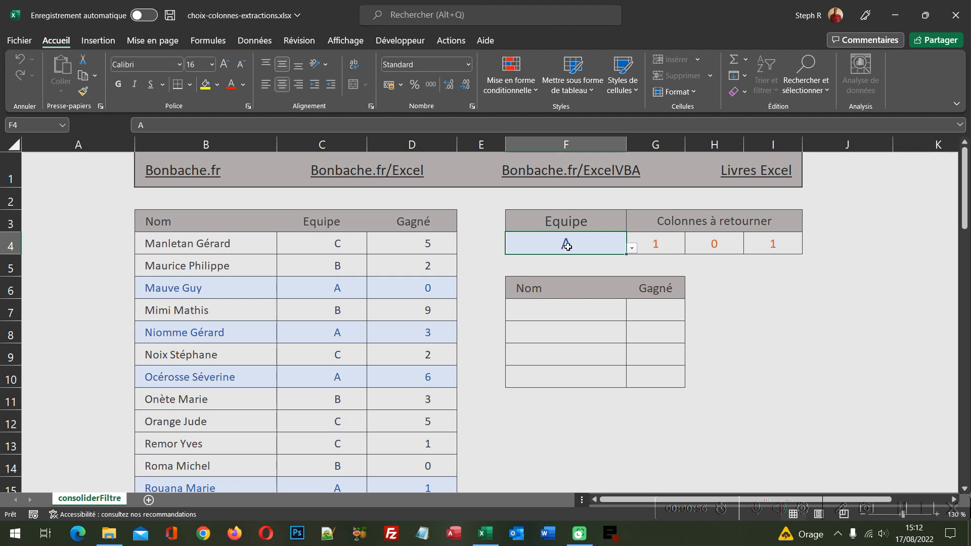
{"action": "left_click", "coordinate": [634, 251]}
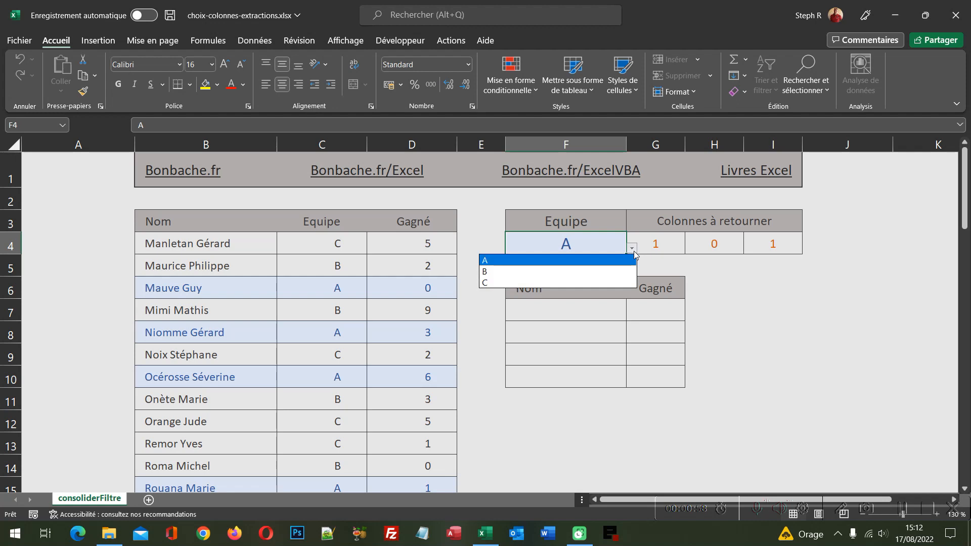
{"action": "left_click", "coordinate": [635, 252]}
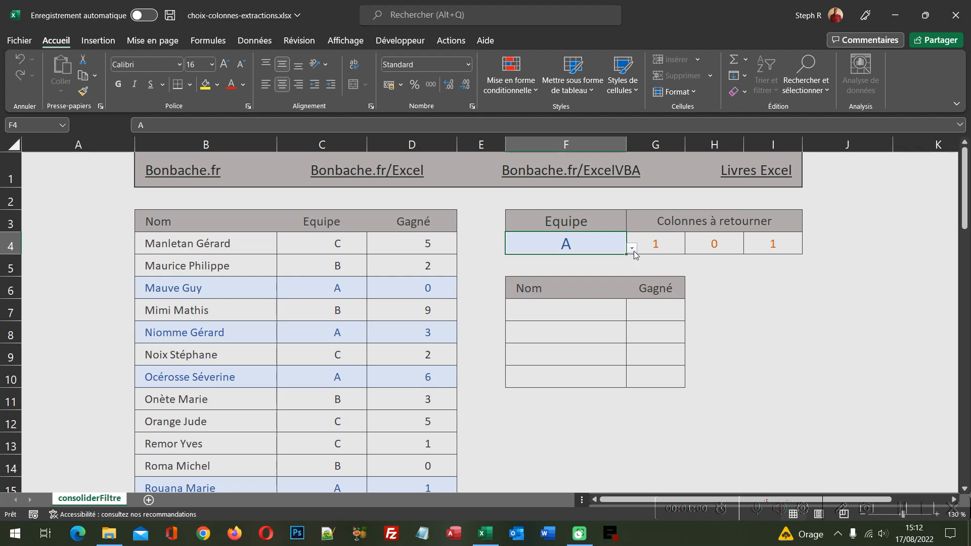
{"action": "left_click_drag", "start_coordinate": [663, 252], "coordinate": [779, 240]}
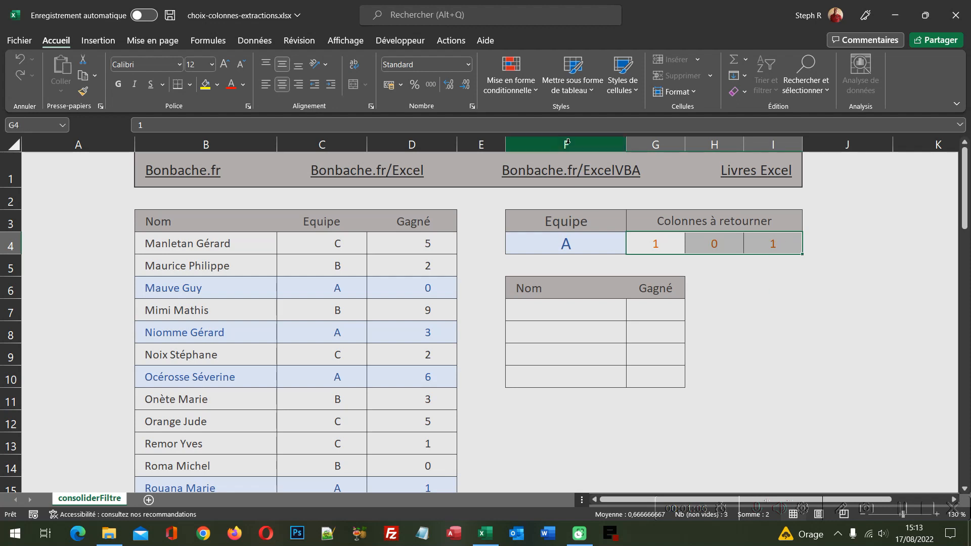
Begin a formula in F7 with a Filtre function nested in another Filtre, using B4:D15 as the inner array.
{"action": "left_click", "coordinate": [559, 313]}
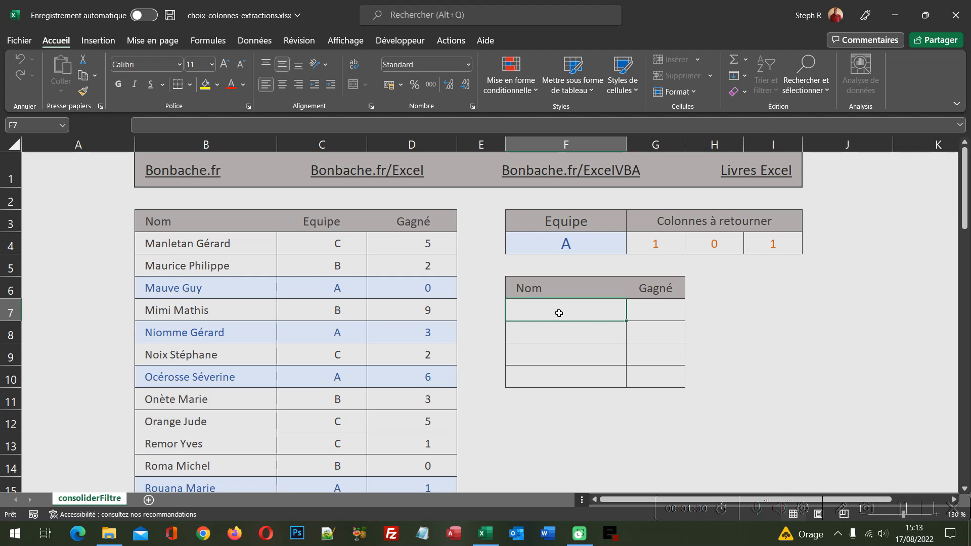
{"action": "type", "text": "="}
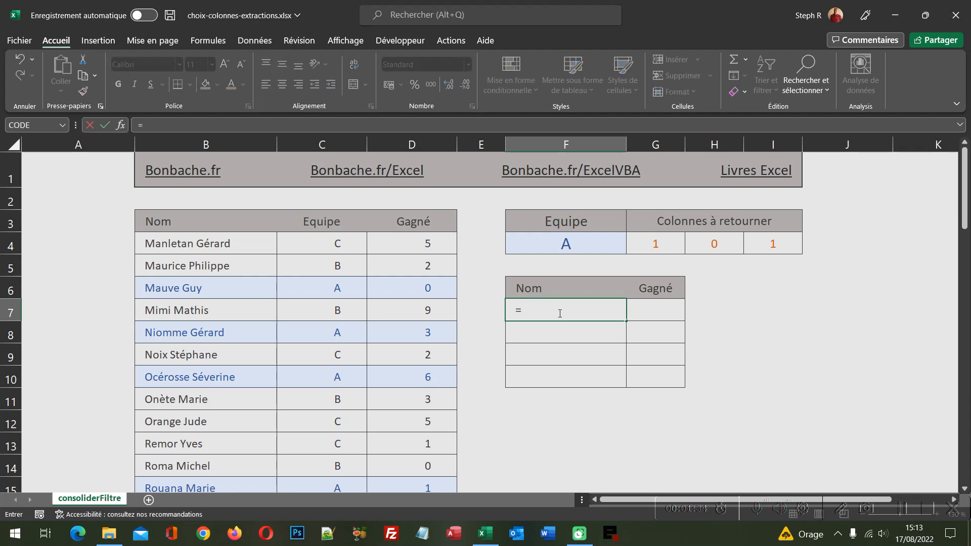
{"action": "type", "text": "Fi"}
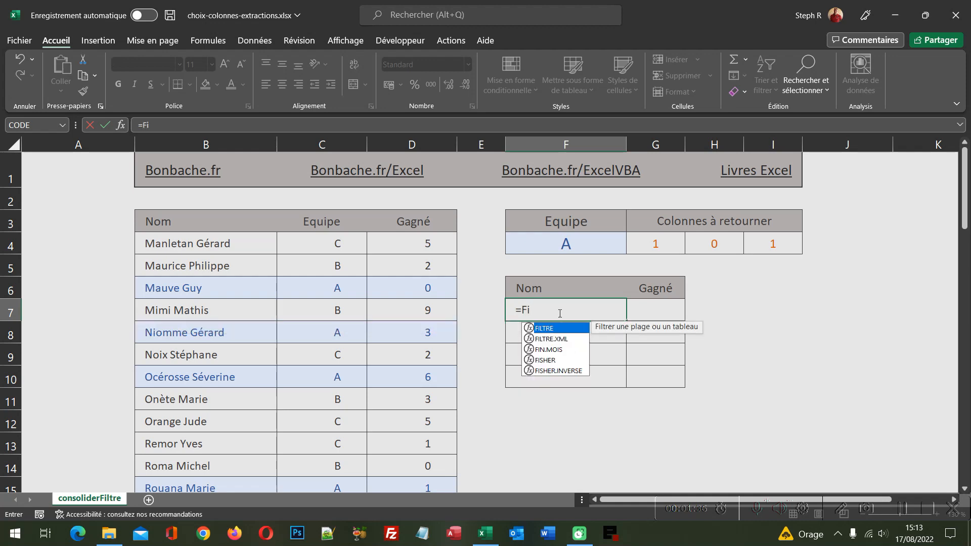
{"action": "type", "text": "ltre"}
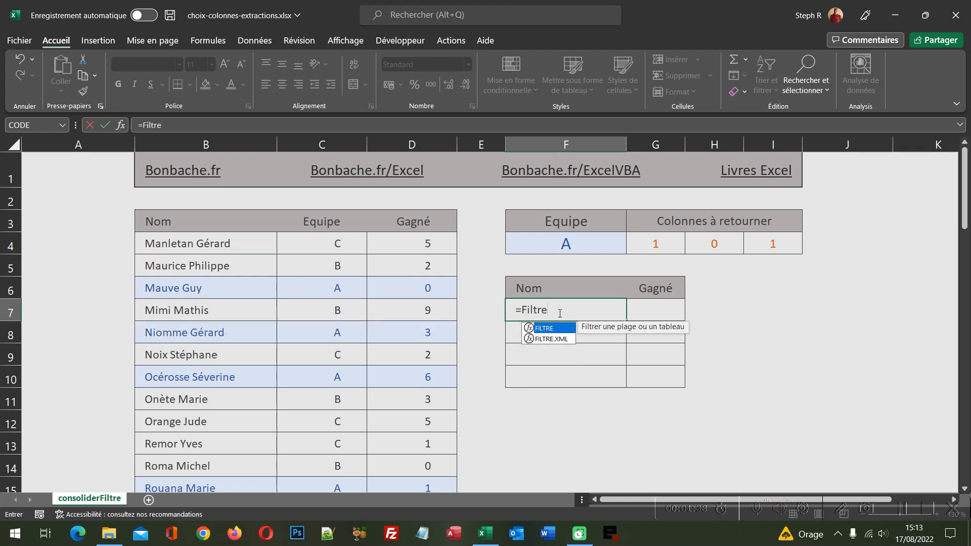
{"action": "type", "text": "("}
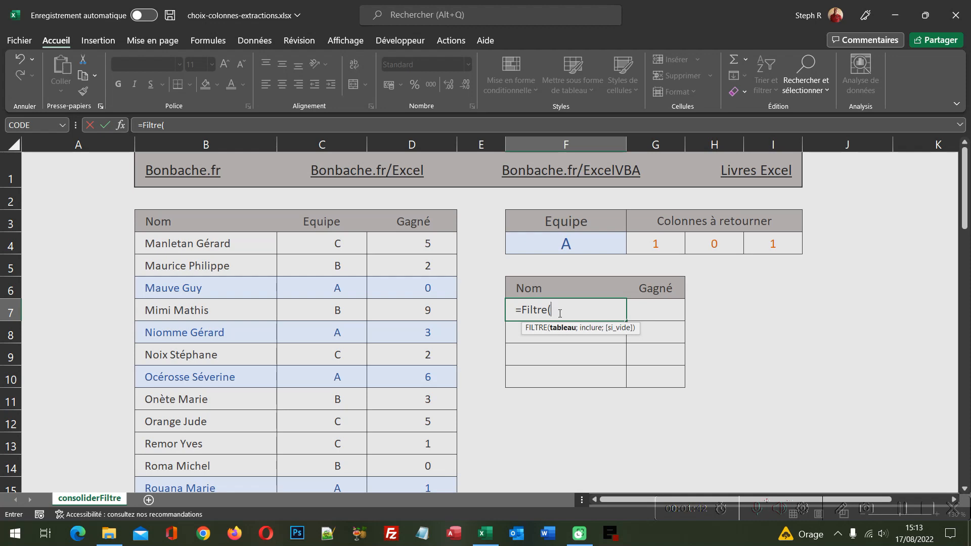
{"action": "type", "text": "Filtr"}
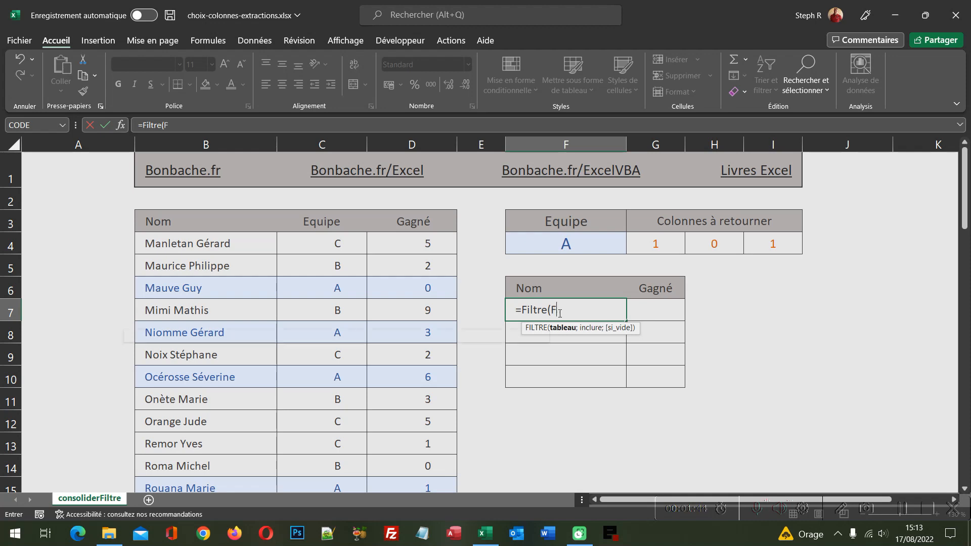
{"action": "type", "text": "e("}
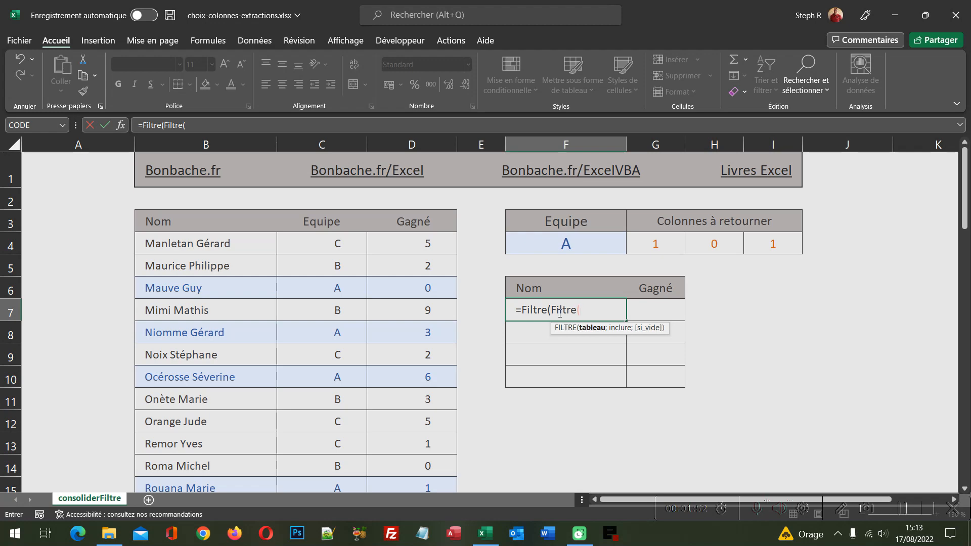
{"action": "left_click", "coordinate": [217, 247]}
{"action": "scroll", "coordinate": [400, 359], "scroll_direction": "down", "scroll_amount": 3}
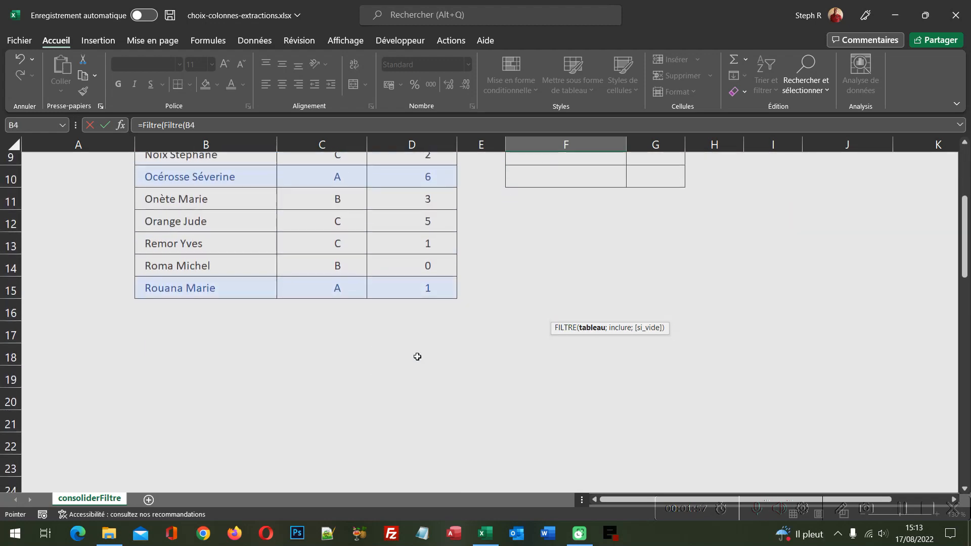
{"action": "left_click", "coordinate": [432, 287], "text": "shift"}
{"action": "scroll", "coordinate": [434, 287], "scroll_direction": "up", "scroll_amount": 3}
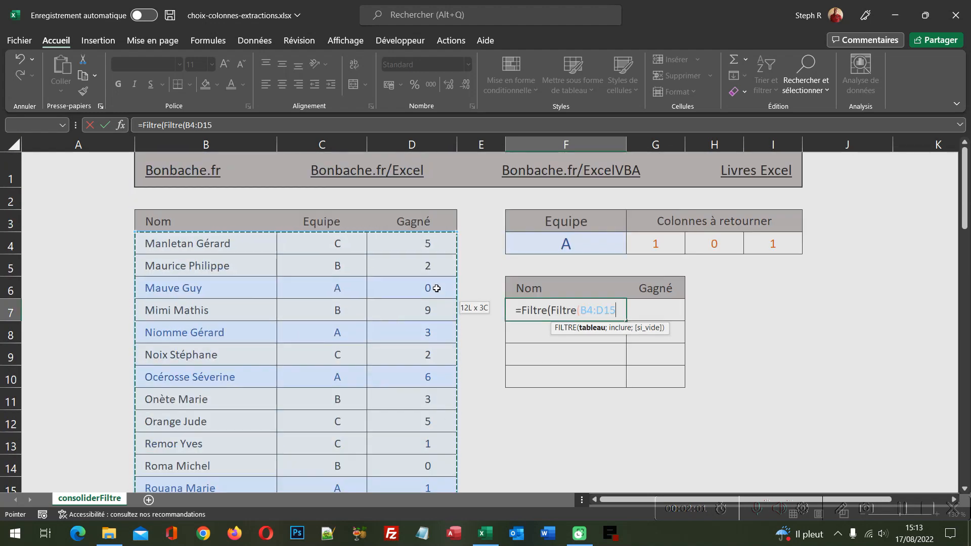
Complete the inner Filtre with the criterion C4:C15=F4 on the Equipe column.
{"action": "type", "text": ";"}
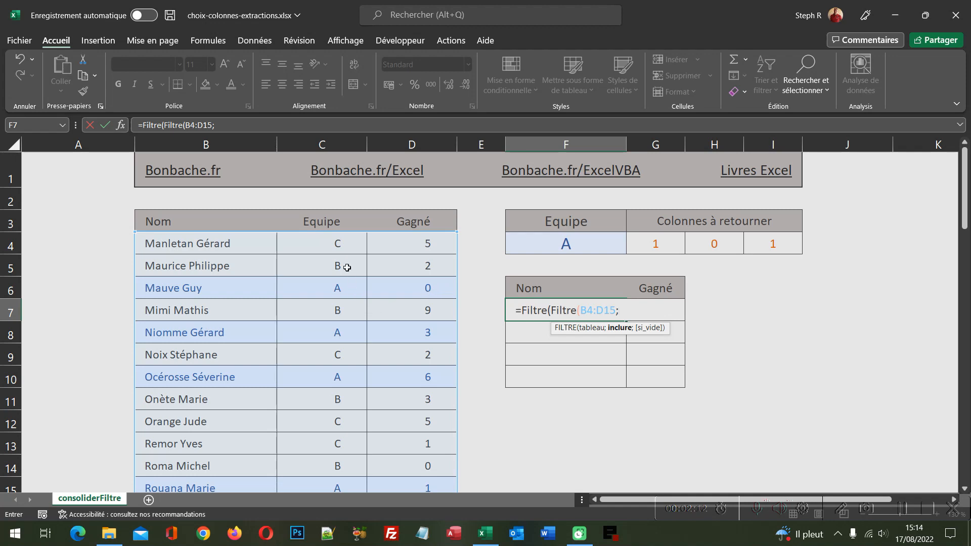
{"action": "left_click", "coordinate": [334, 245]}
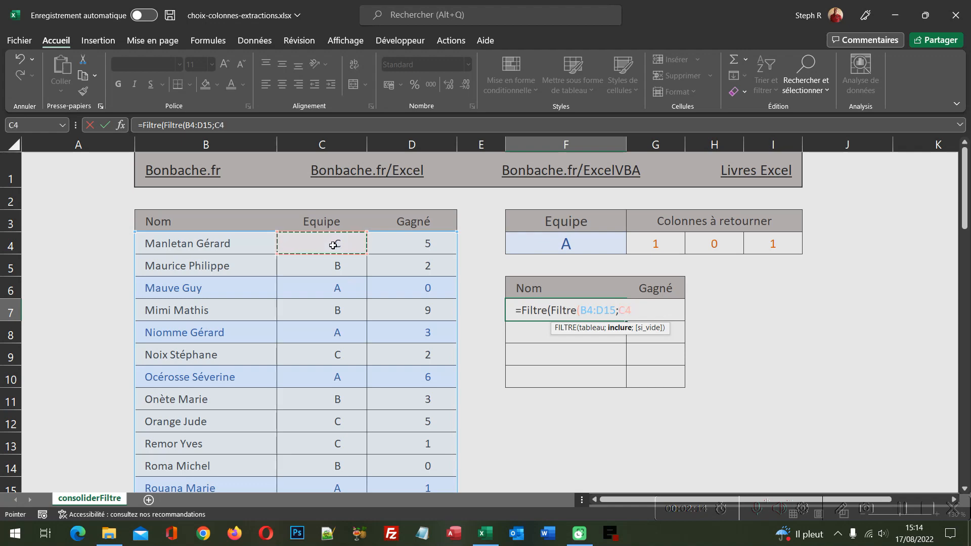
{"action": "scroll", "coordinate": [349, 360], "scroll_direction": "down", "scroll_amount": 2}
{"action": "left_click", "coordinate": [335, 356], "text": "shift"}
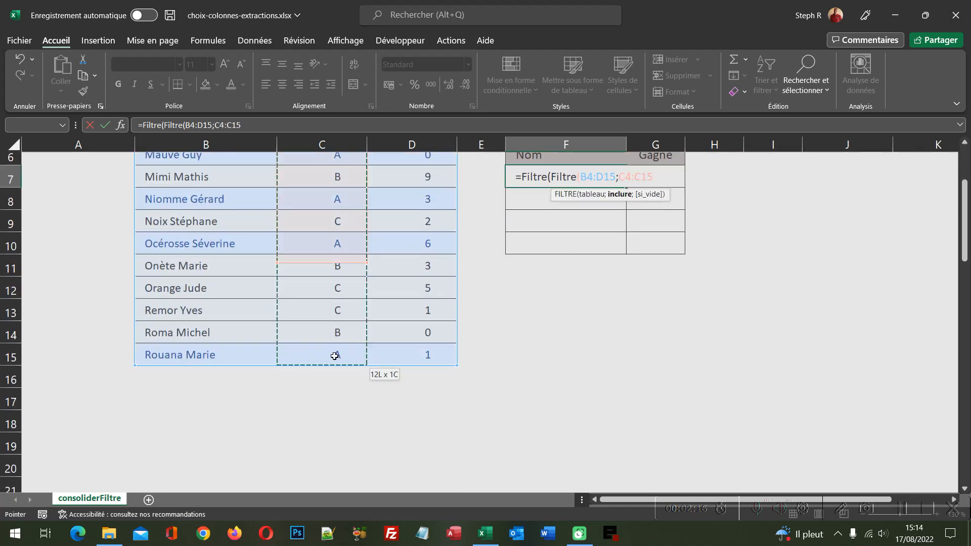
{"action": "scroll", "coordinate": [335, 357], "scroll_direction": "up", "scroll_amount": 2}
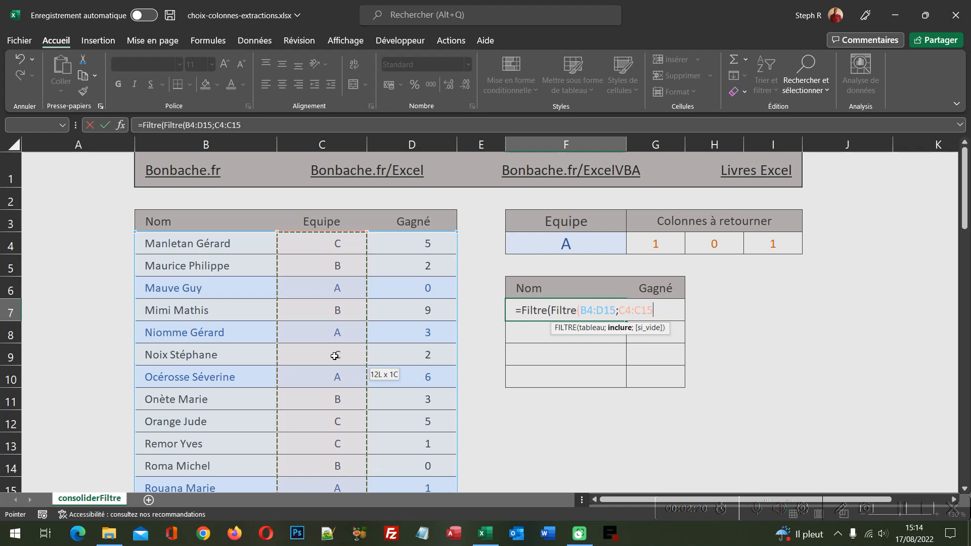
{"action": "type", "text": "="}
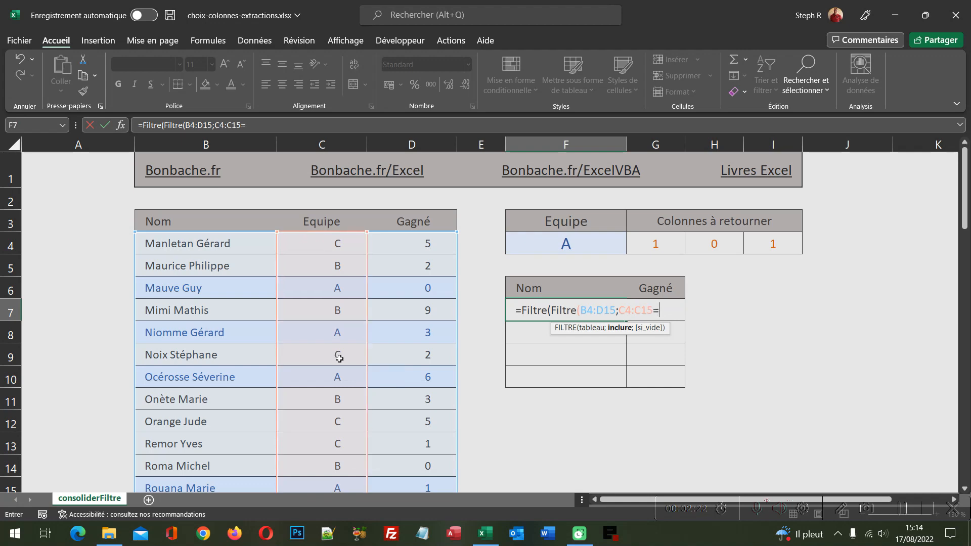
{"action": "left_click", "coordinate": [596, 247]}
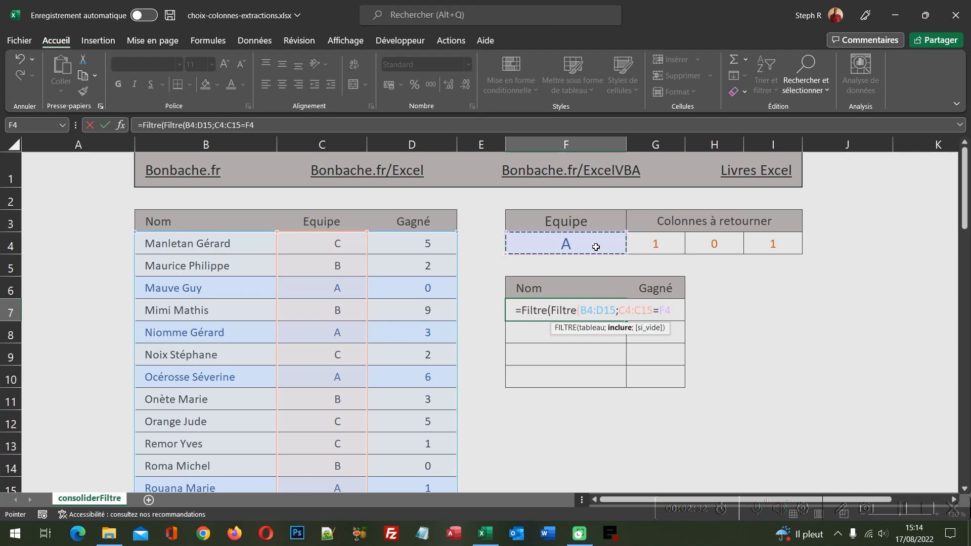
{"action": "type", "text": ")"}
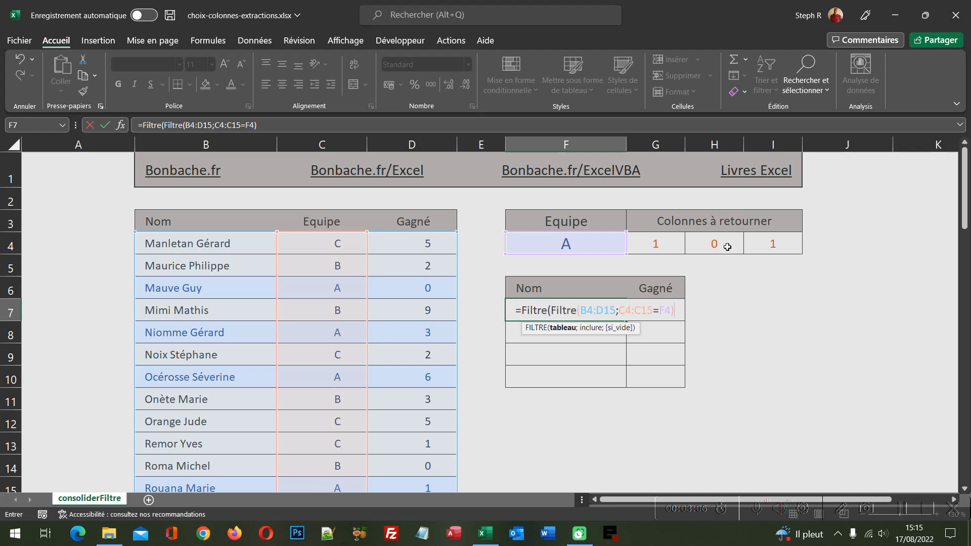
Set the outer FILTRE function's Inclure argument to G4:I4 through the function arguments dialog and validate the formula.
{"action": "type", "text": ";"}
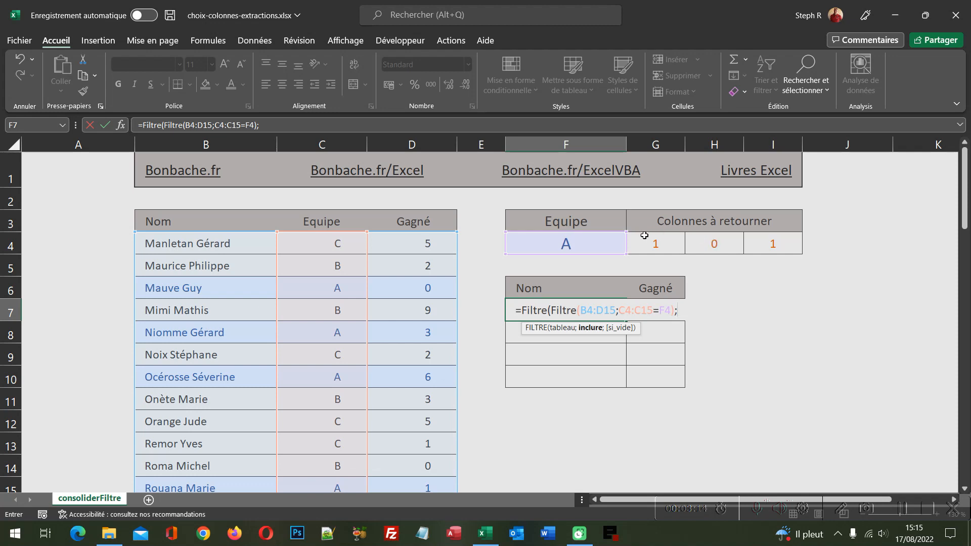
{"action": "left_click", "coordinate": [121, 126]}
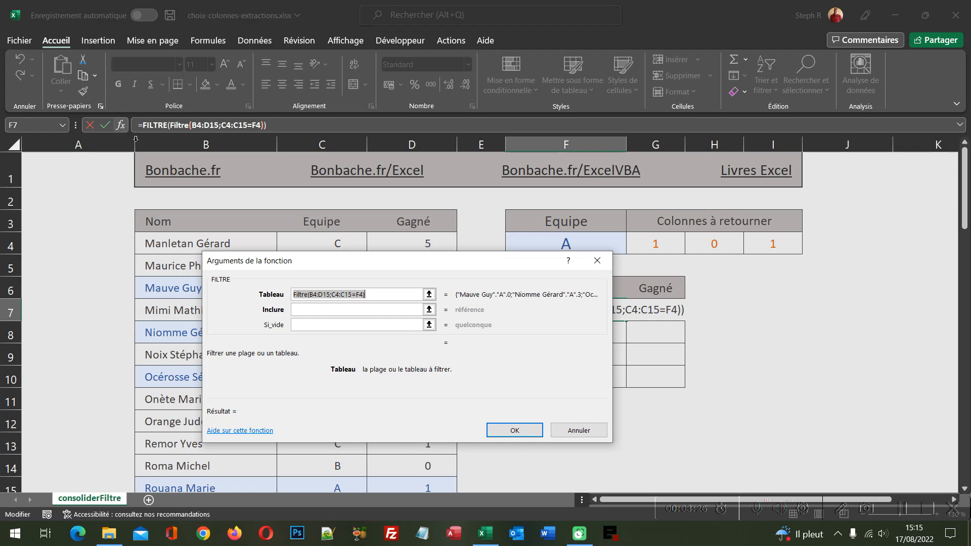
{"action": "left_click", "coordinate": [297, 309]}
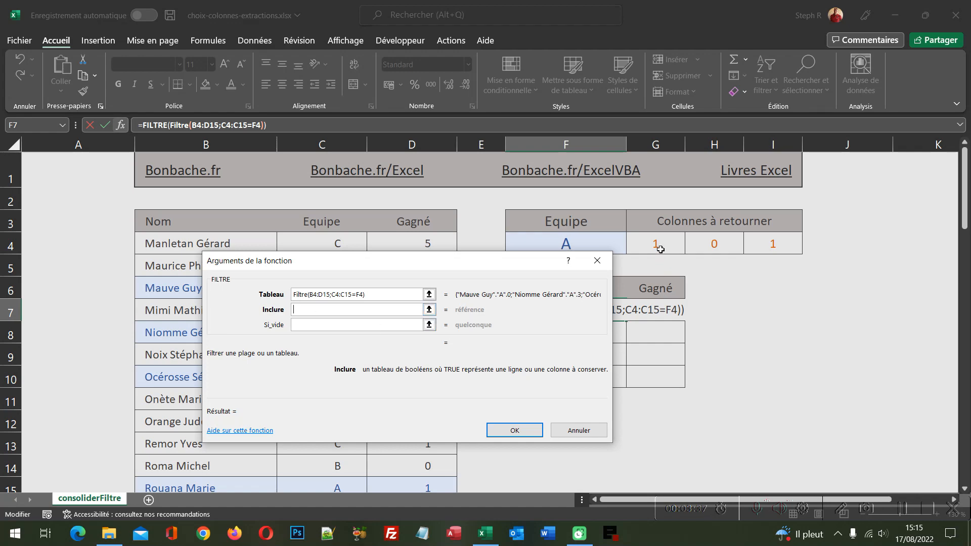
{"action": "left_click_drag", "start_coordinate": [655, 243], "coordinate": [795, 252]}
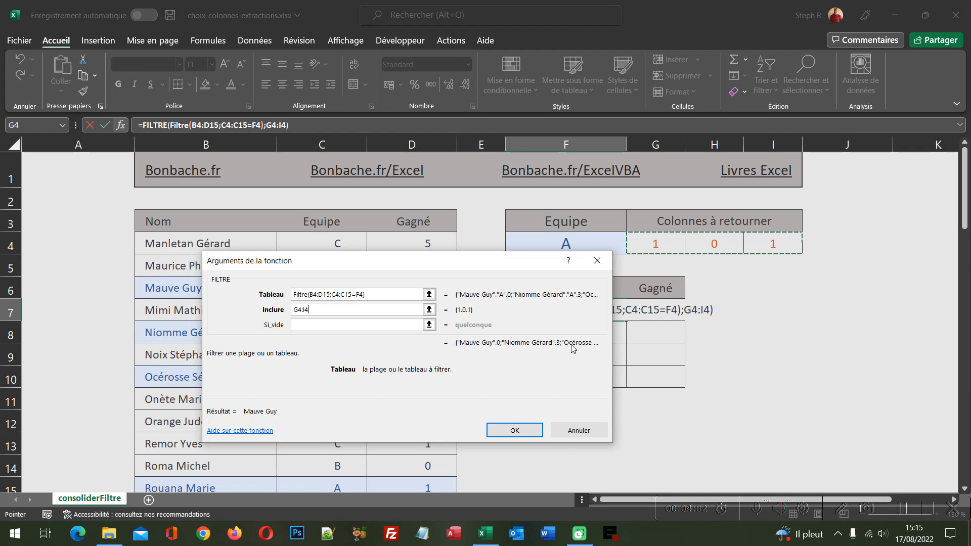
{"action": "left_click", "coordinate": [532, 431]}
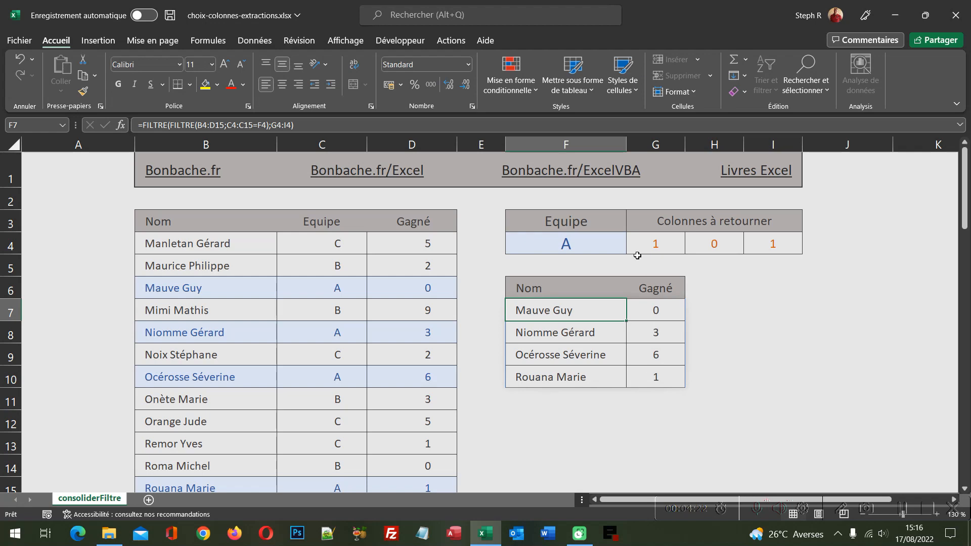
Change the team in cell F4 to B to test the extraction.
{"action": "left_click", "coordinate": [611, 247]}
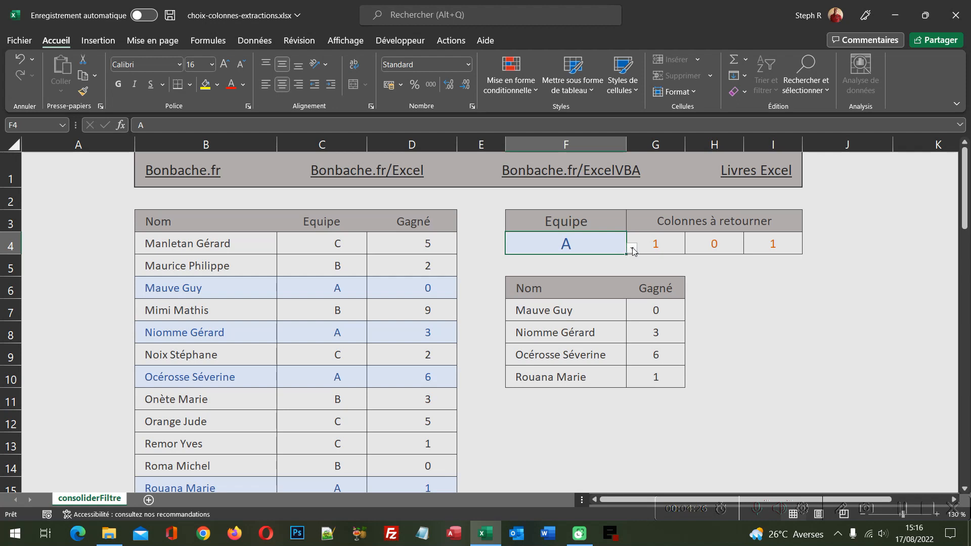
{"action": "left_click", "coordinate": [632, 250]}
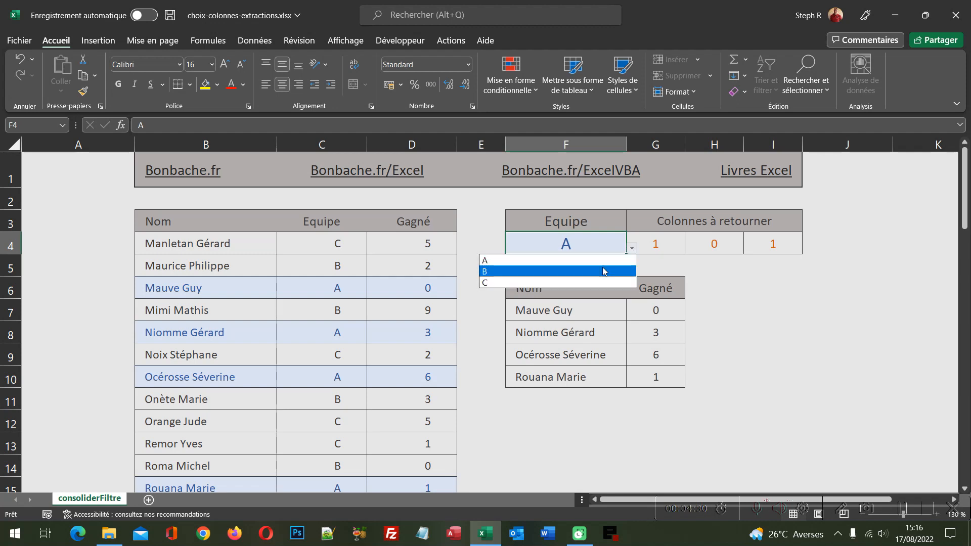
{"action": "left_click", "coordinate": [603, 271]}
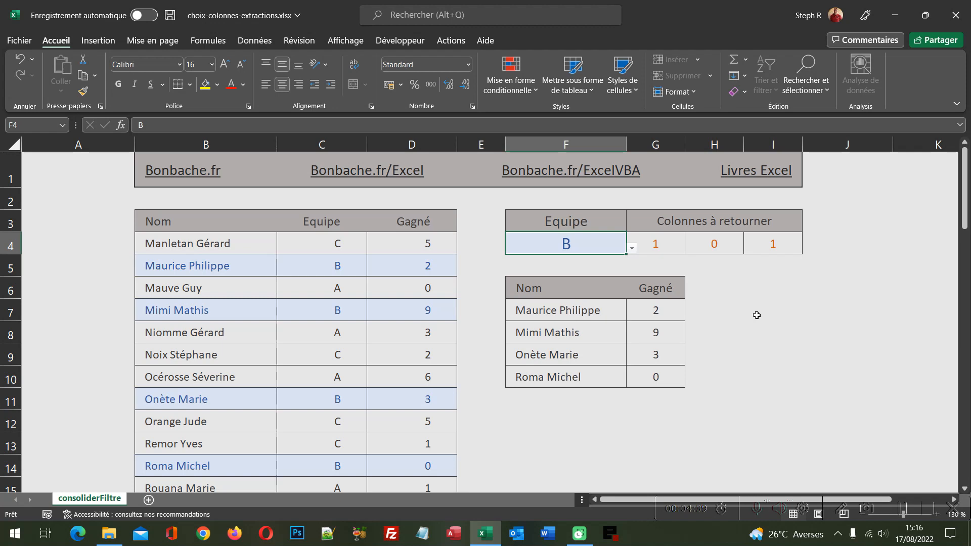
Set the middle column flag in H4 to 1 and clear the Gagné column flag in I4.
{"action": "left_click", "coordinate": [713, 245]}
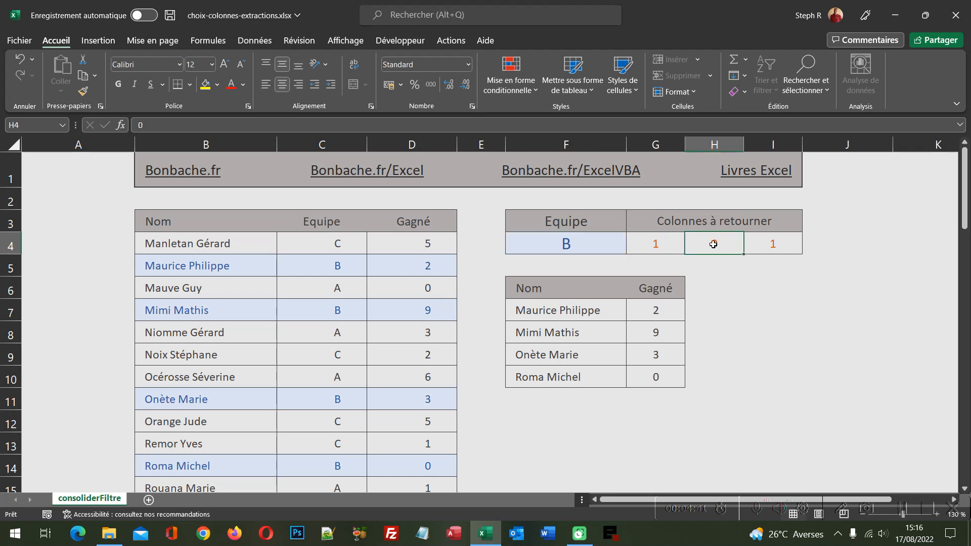
{"action": "type", "text": "1"}
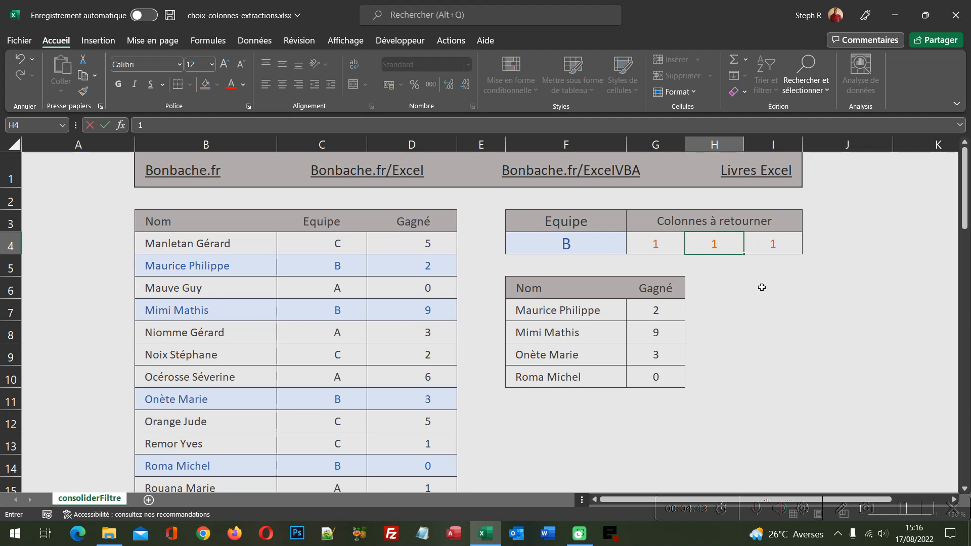
{"action": "key", "text": "Tab"}
{"action": "key", "text": "Delete"}
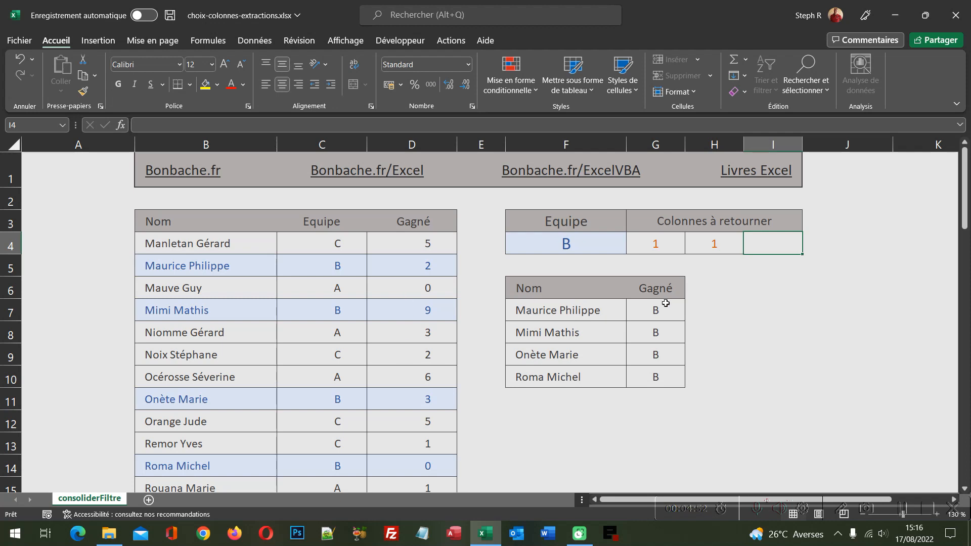
Restore the column flags to 0 in H4 and 1 in I4, and select cell A1.
{"action": "left_click", "coordinate": [718, 245]}
{"action": "type", "text": "0"}
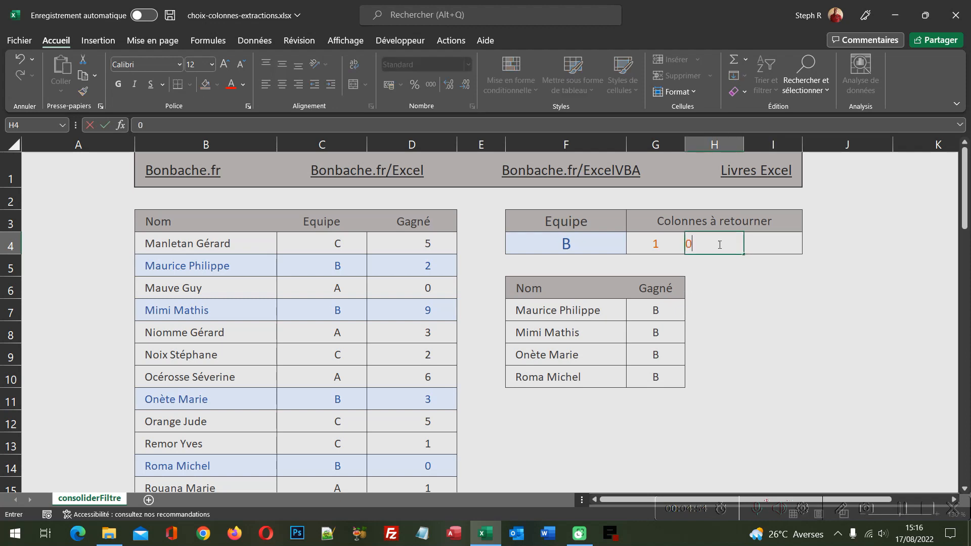
{"action": "key", "text": "Tab"}
{"action": "type", "text": "1"}
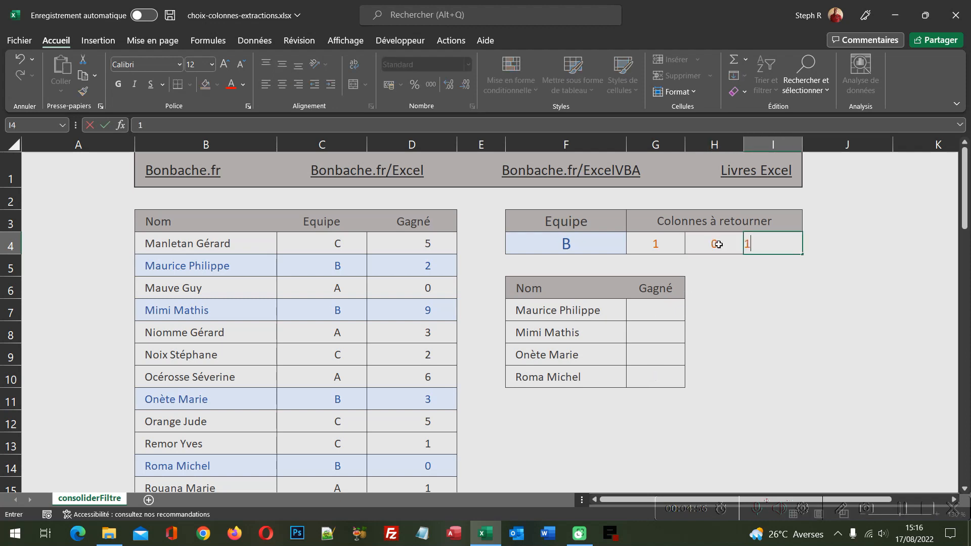
{"action": "key", "text": "Return"}
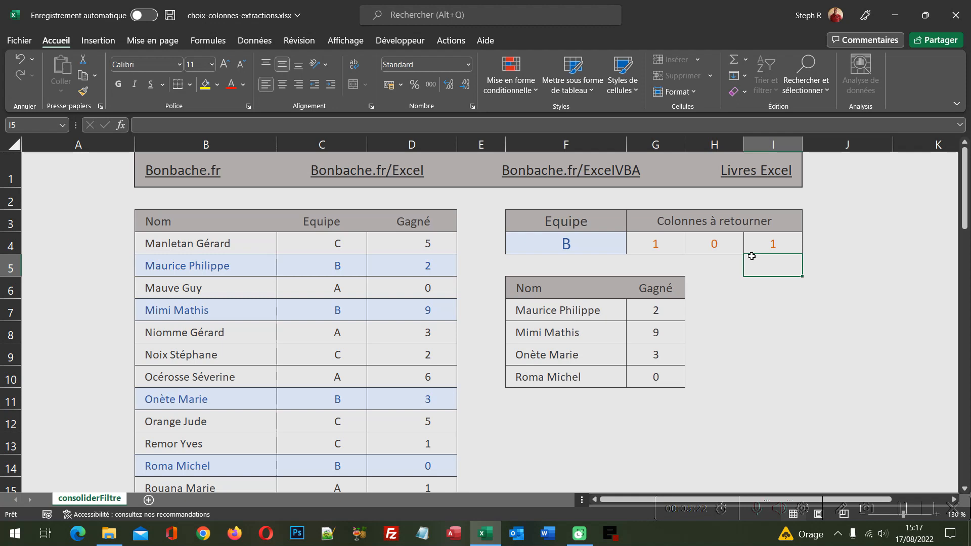
{"action": "left_click", "coordinate": [66, 173]}
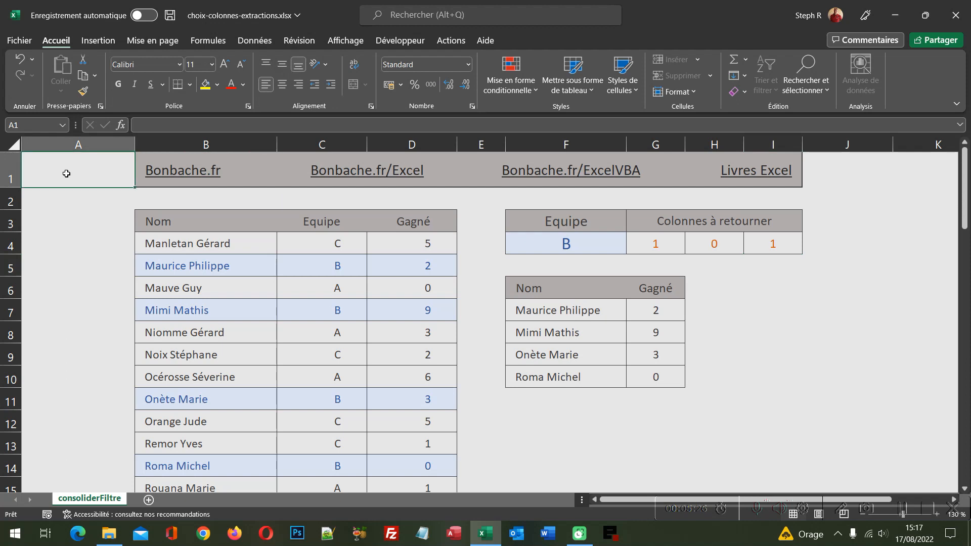